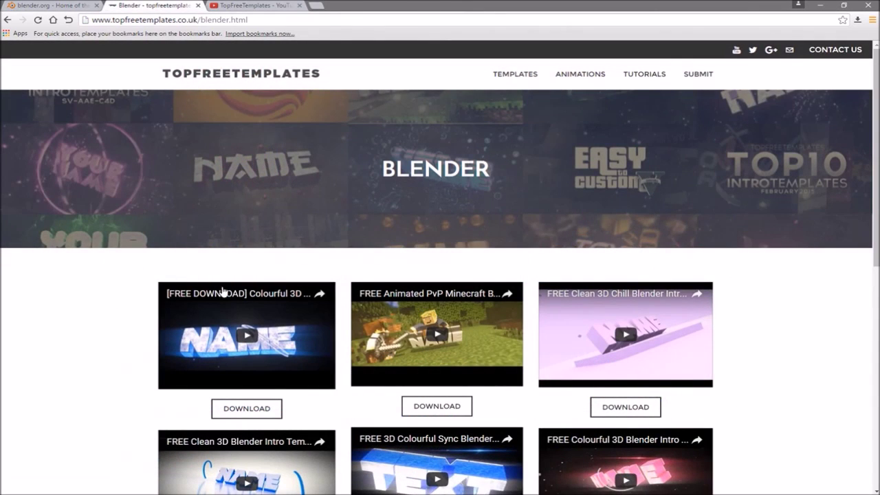
Browse the TopFreeTemplates Blender intro templates page and its YouTube channel.
scroll(165, 341, down, 4)
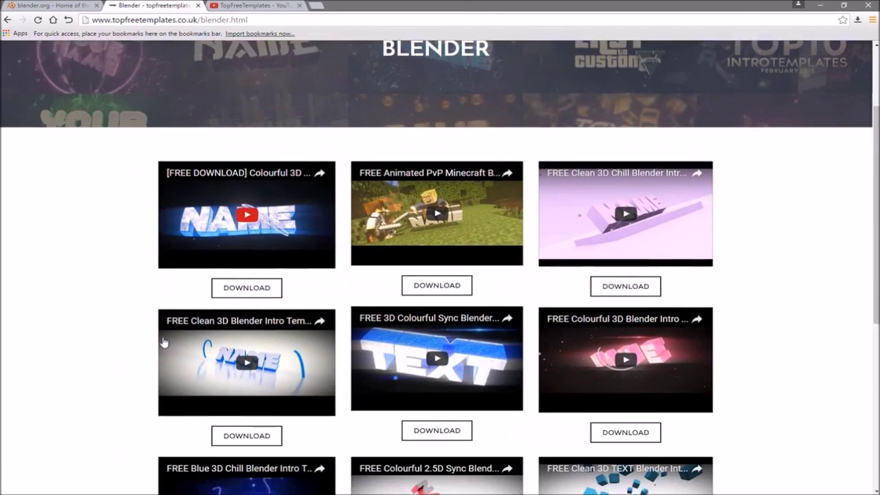
click(249, 7)
scroll(482, 206, down, 5)
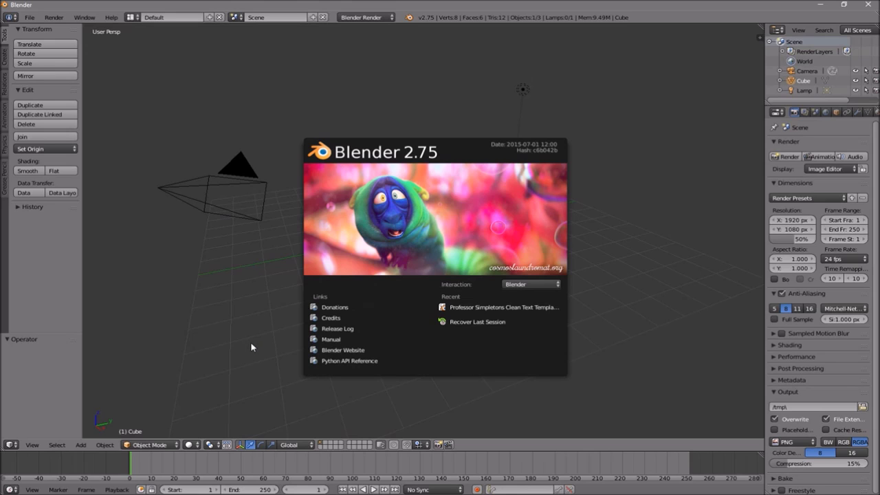
Load Professor Simpletons Clean Text Template.blend from Desktop\Blender Intros and play its animation.
click(29, 18)
click(49, 42)
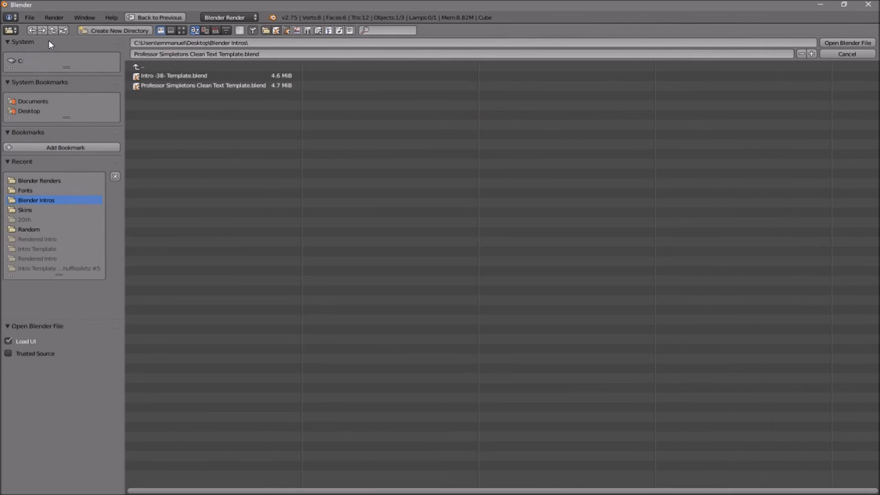
click(28, 110)
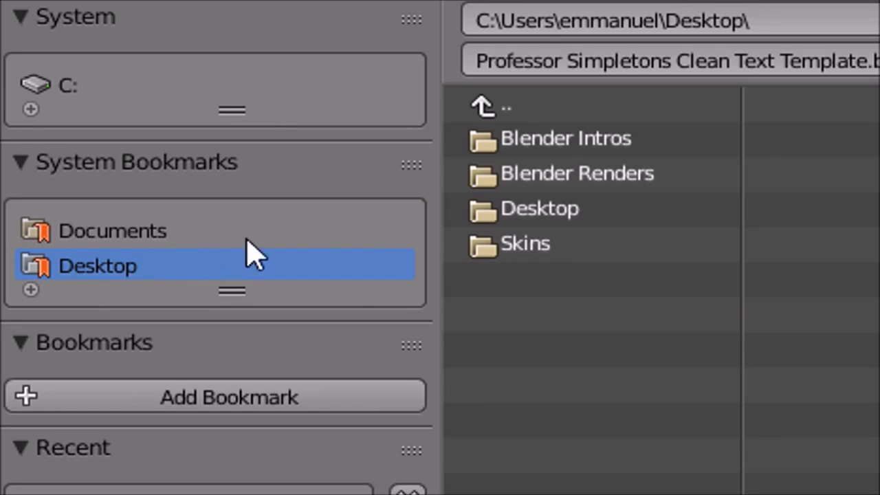
click(587, 143)
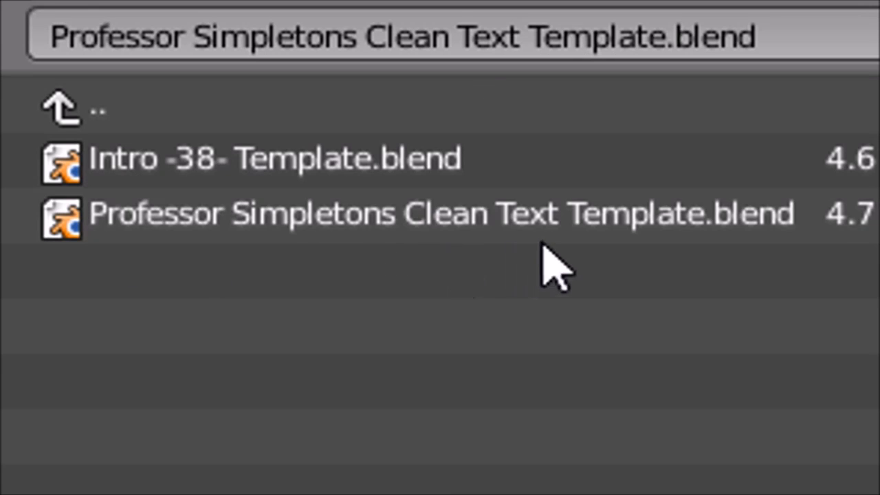
click(371, 216)
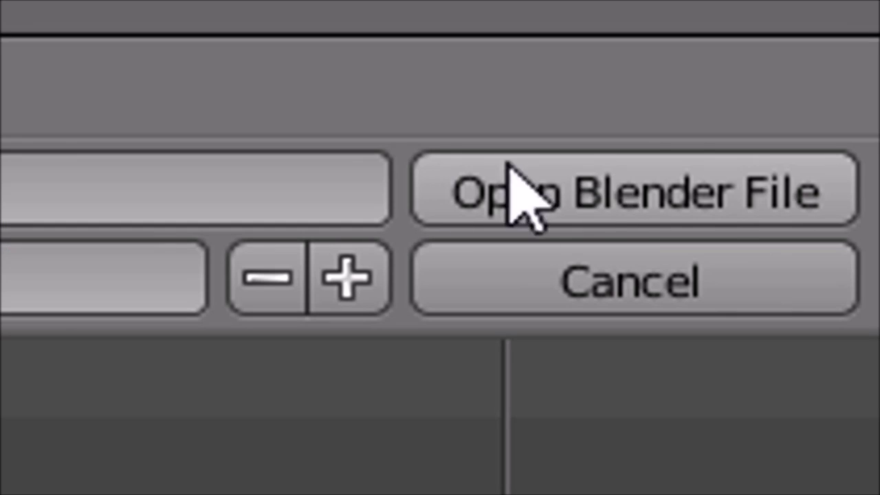
click(840, 42)
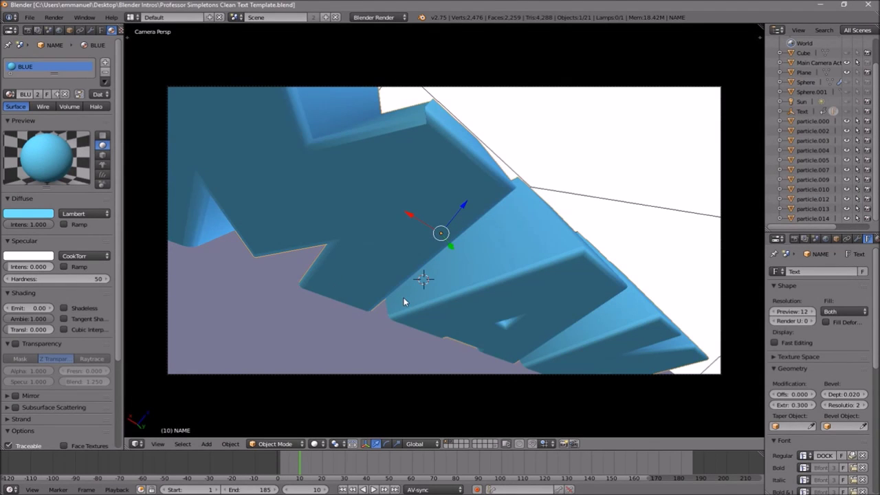
key(alt+a)
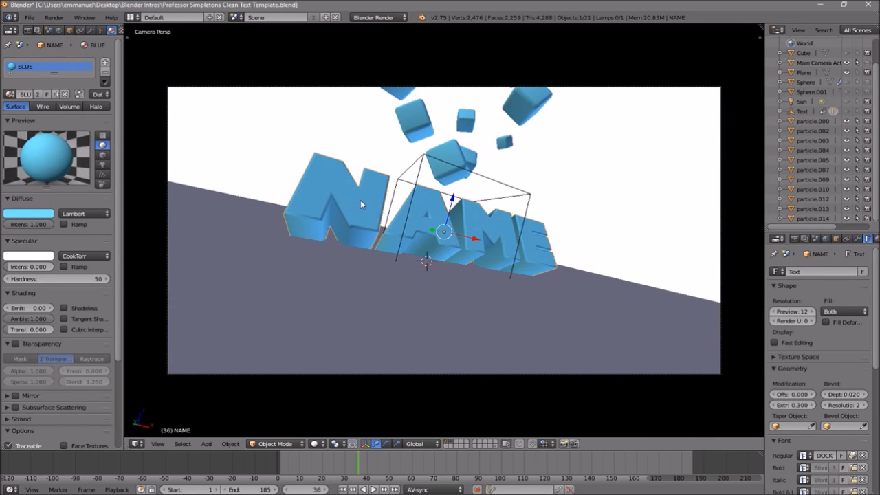
Edit the 3D text object so it reads TFT instead of NAME.
key(Tab)
key(BackSpace)
key(BackSpace)
key(BackSpace)
key(BackSpace)
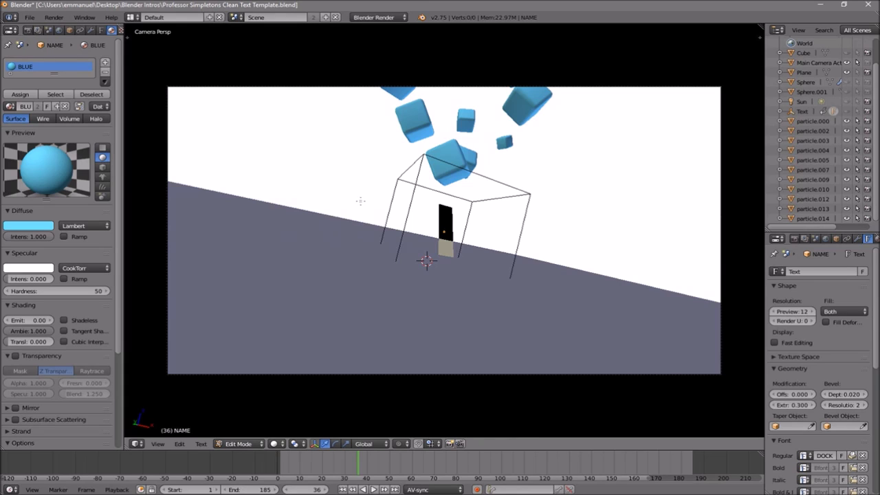
text(TFT)
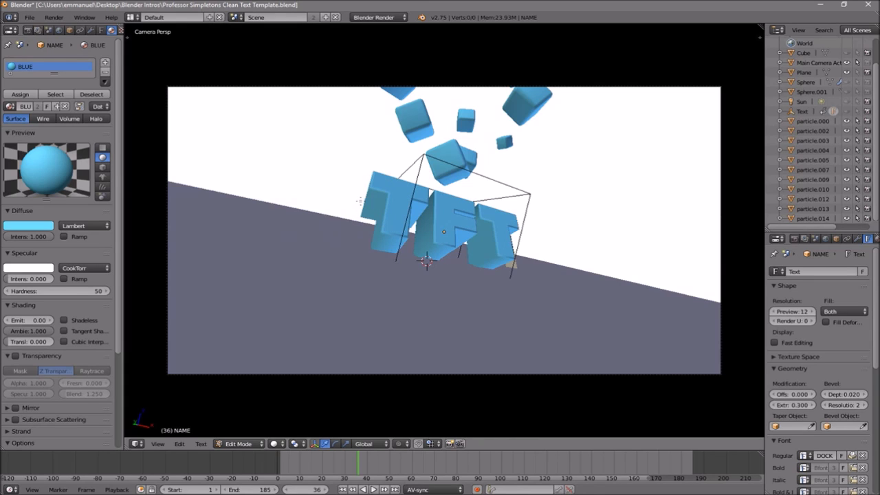
key(Tab)
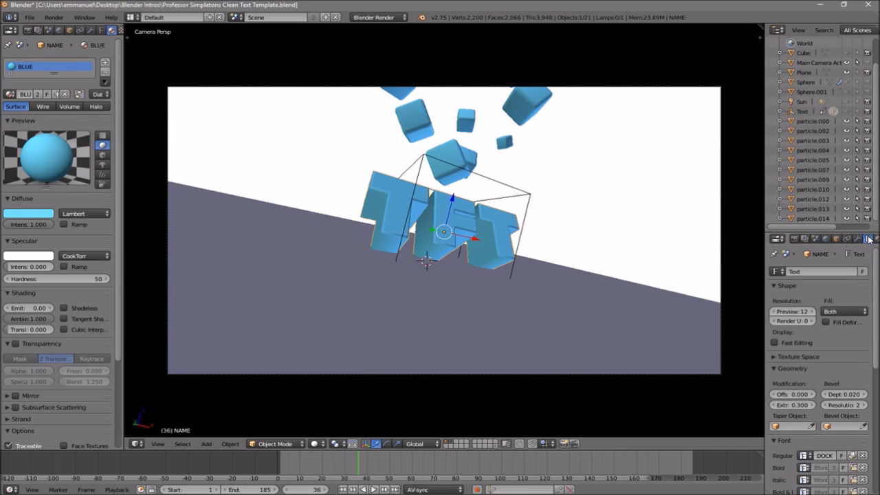
scroll(846, 311, down, 3)
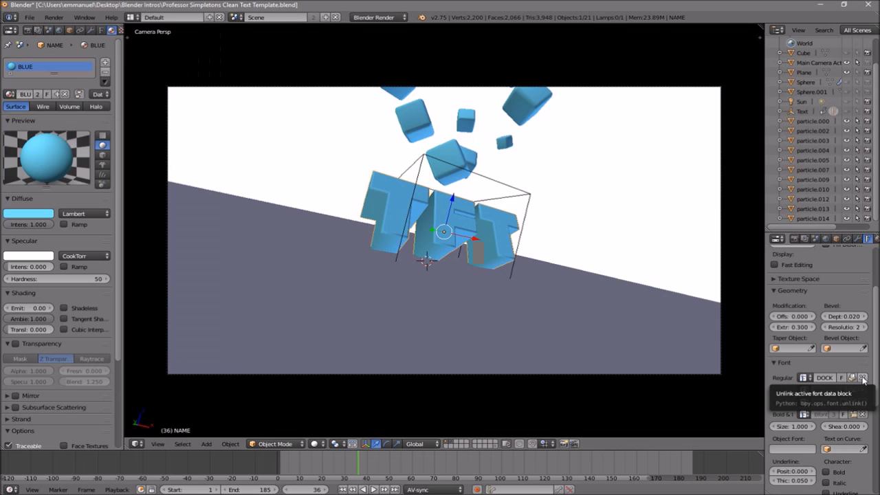
Replace the text's DOCK11-Heavy font with PRIMETIME from C:\Windows\Fonts.
click(834, 225)
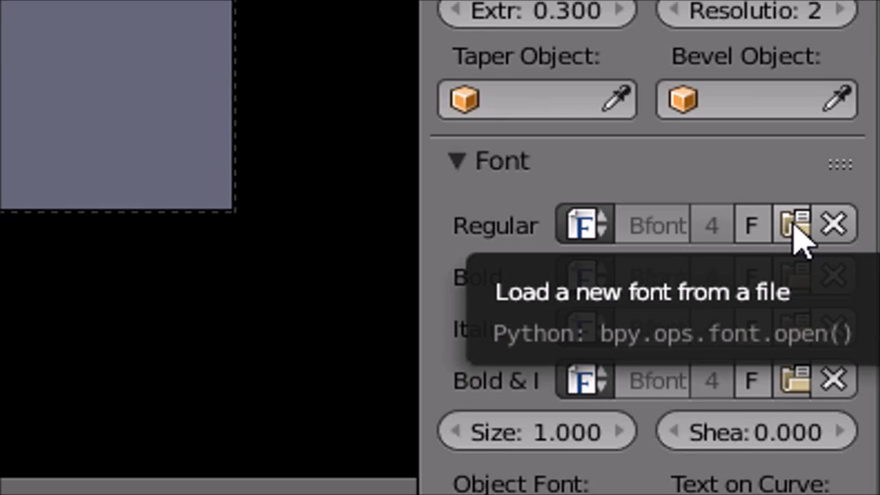
click(799, 226)
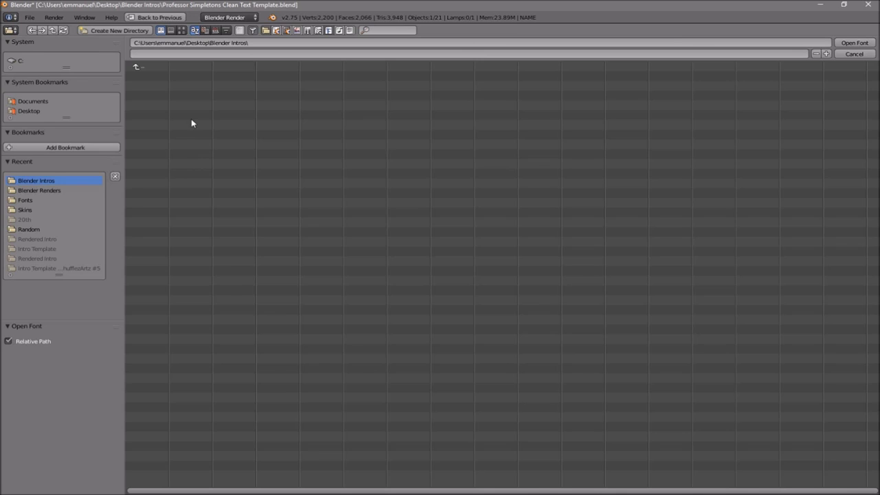
click(19, 64)
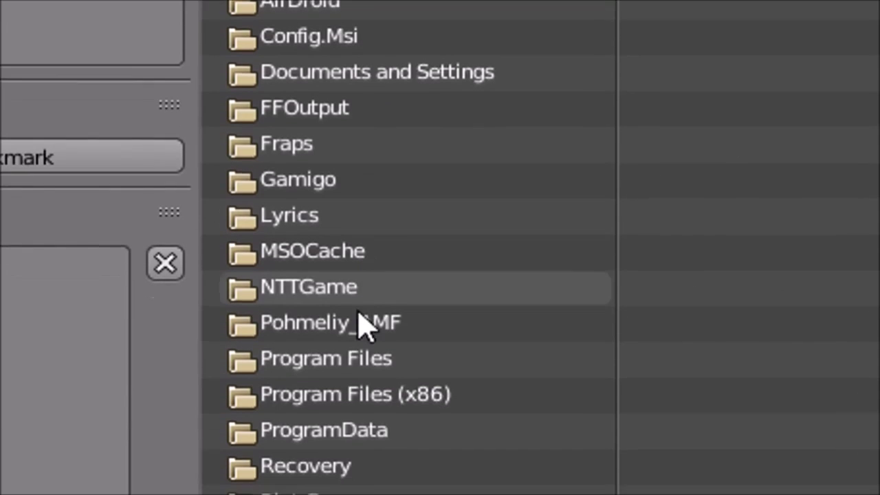
click(157, 274)
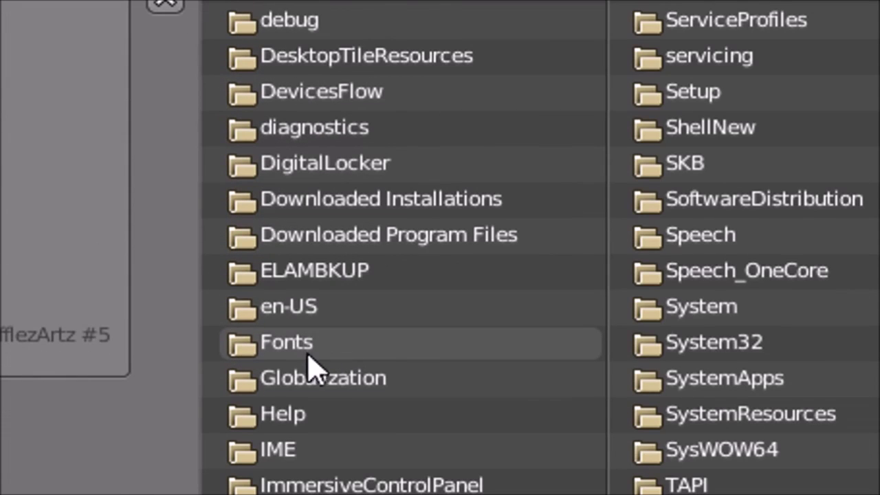
click(368, 351)
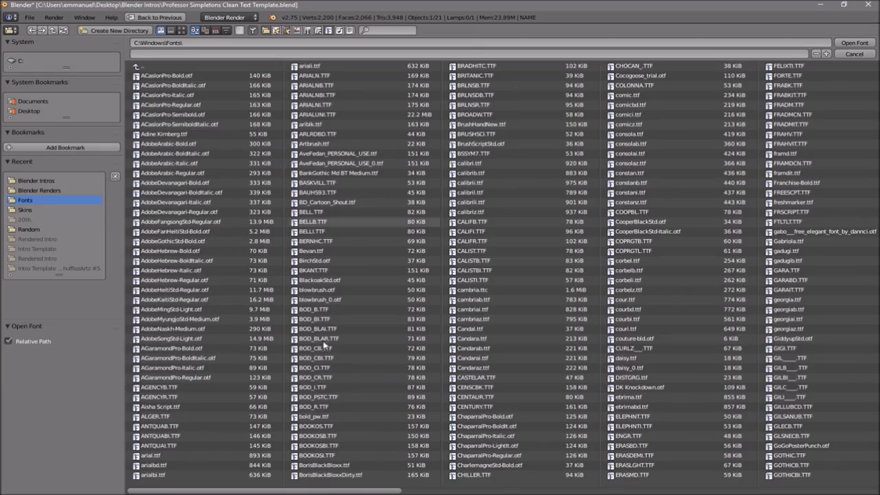
drag(247, 491, 652, 493)
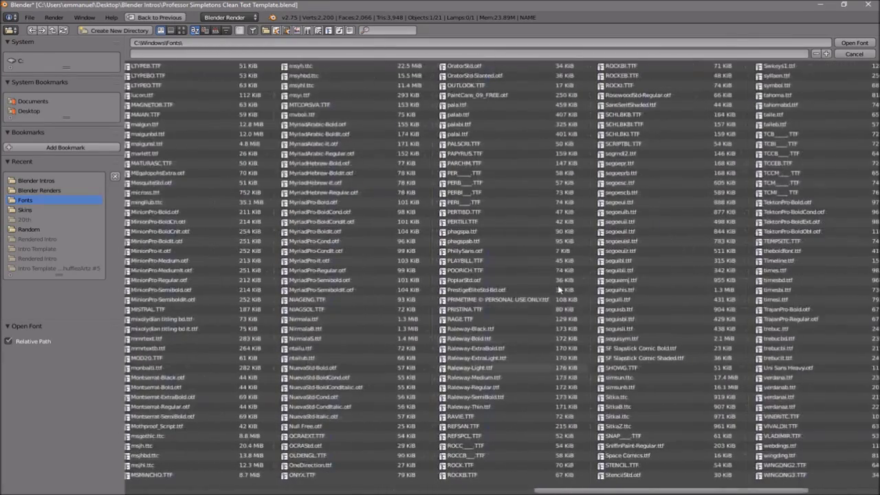
click(510, 302)
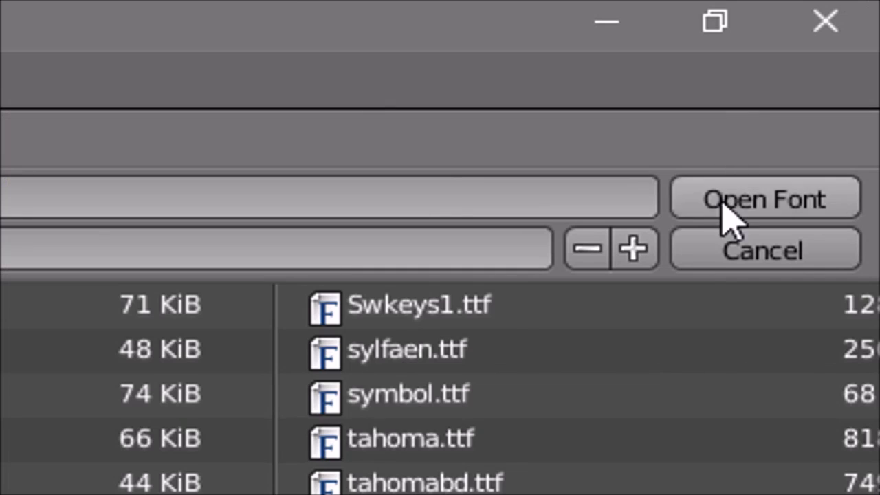
click(847, 46)
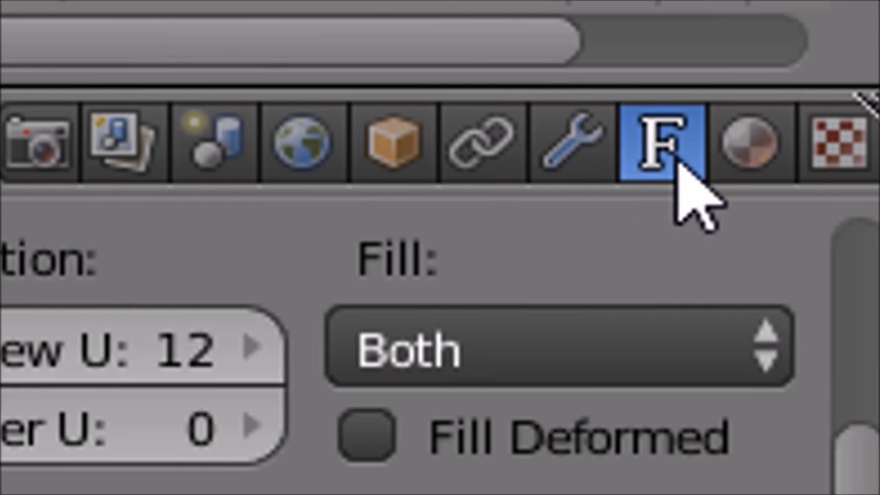
Set the text material's diffuse colour to red (R 1.000, G 0.007, B 0.011).
click(749, 141)
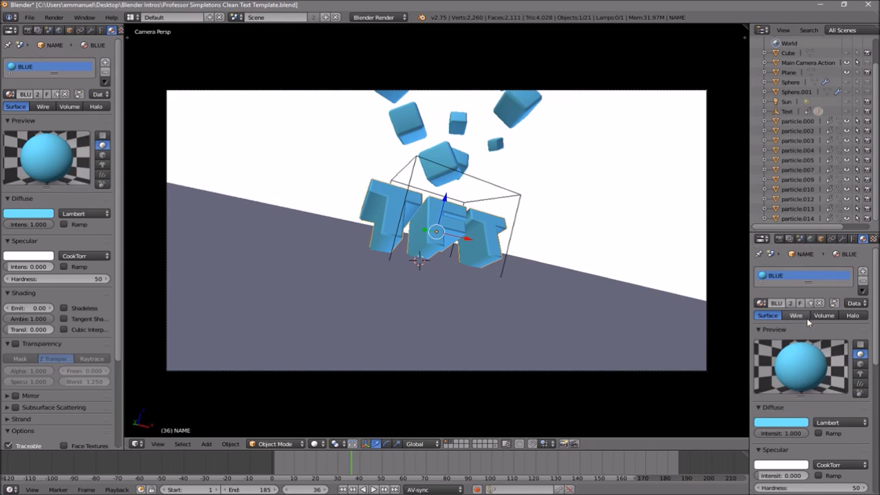
scroll(808, 323, down, 3)
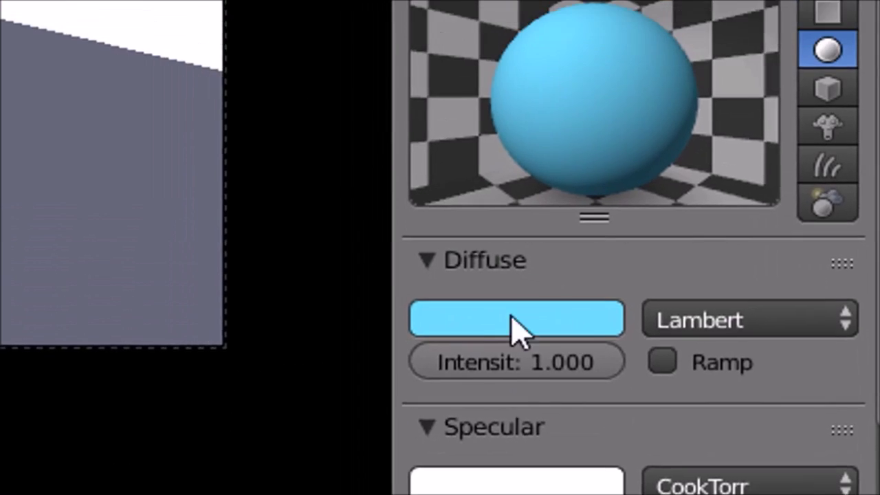
click(469, 272)
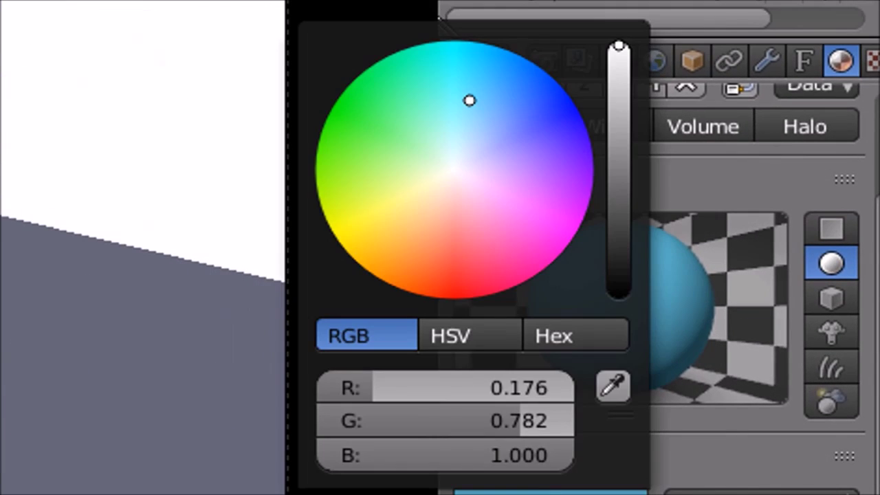
drag(762, 252, 755, 303)
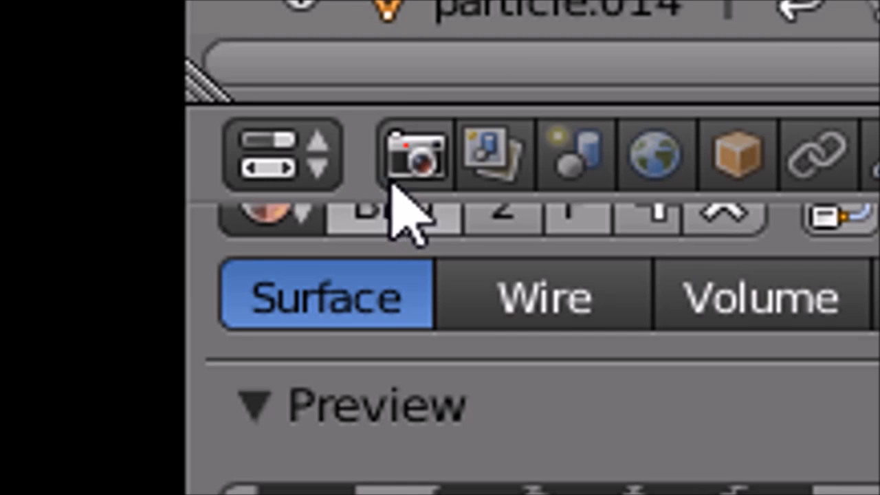
Point render output to Desktop\Blender Renders with the file name BLENDER INTRO.
click(413, 158)
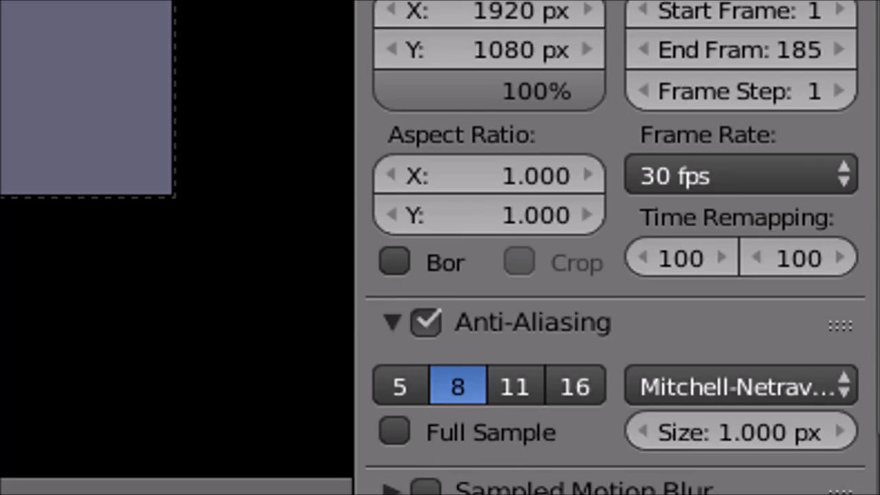
scroll(616, 247, down, 8)
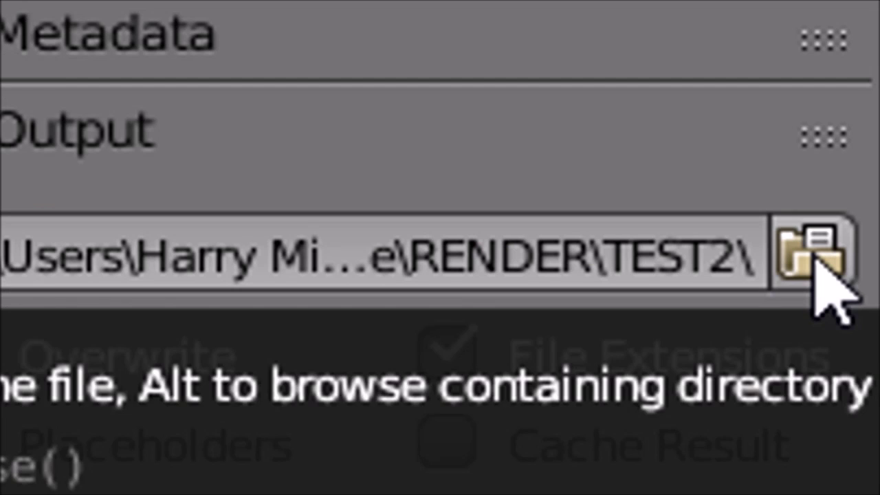
click(863, 417)
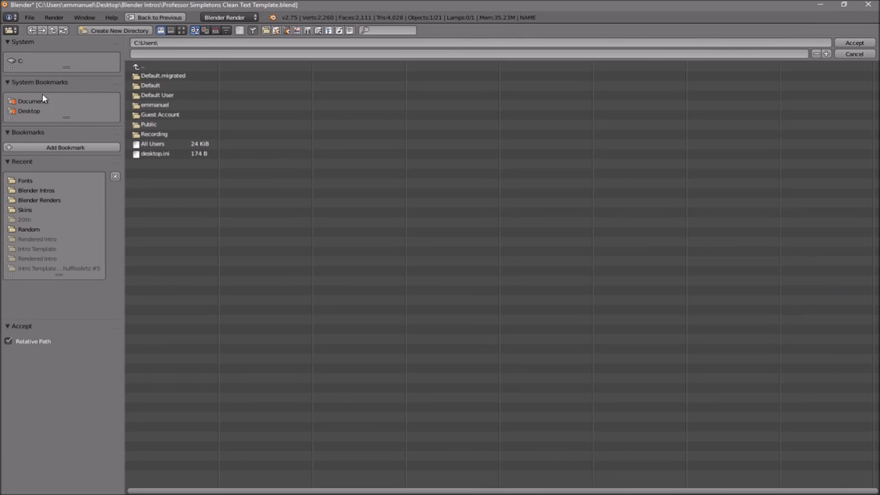
click(28, 112)
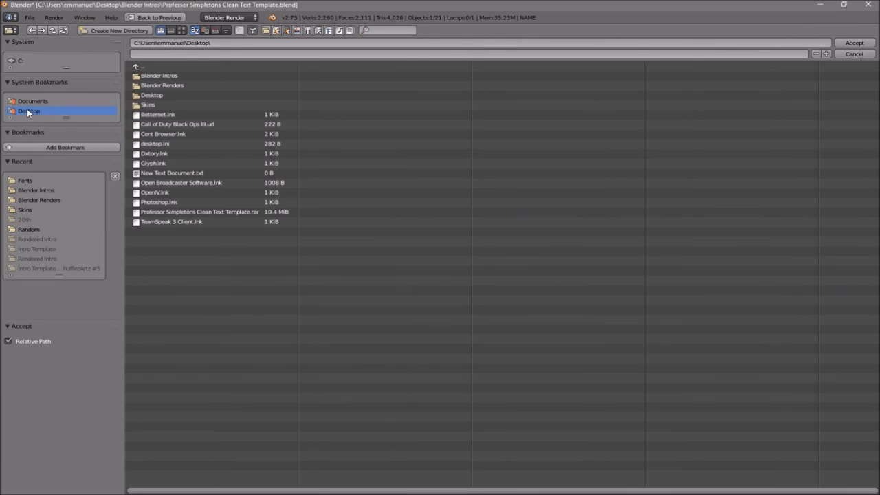
click(157, 85)
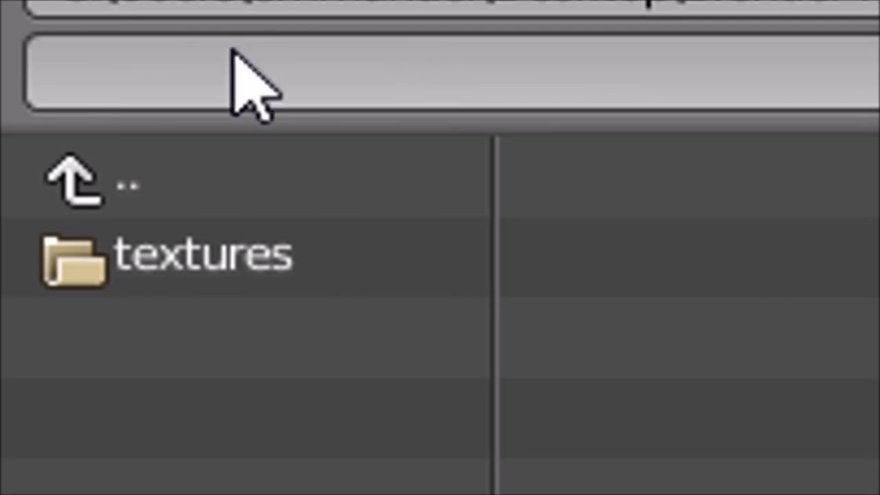
click(149, 53)
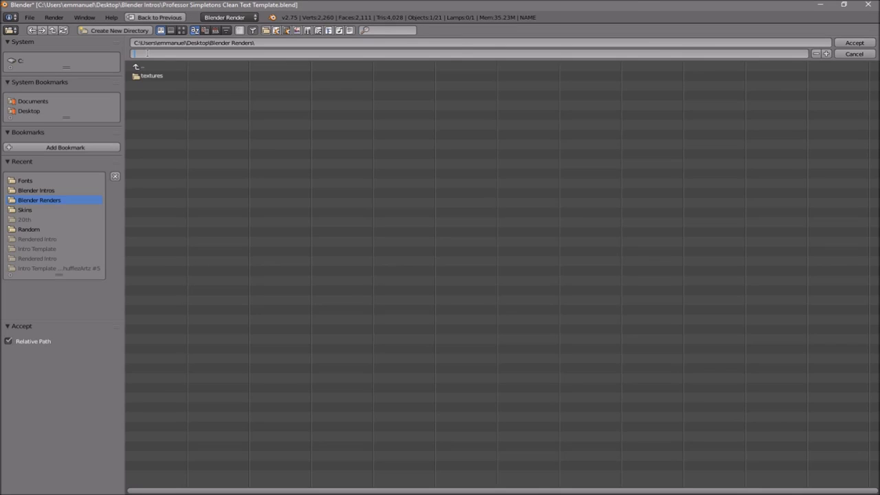
text(BLENDER INTRO)
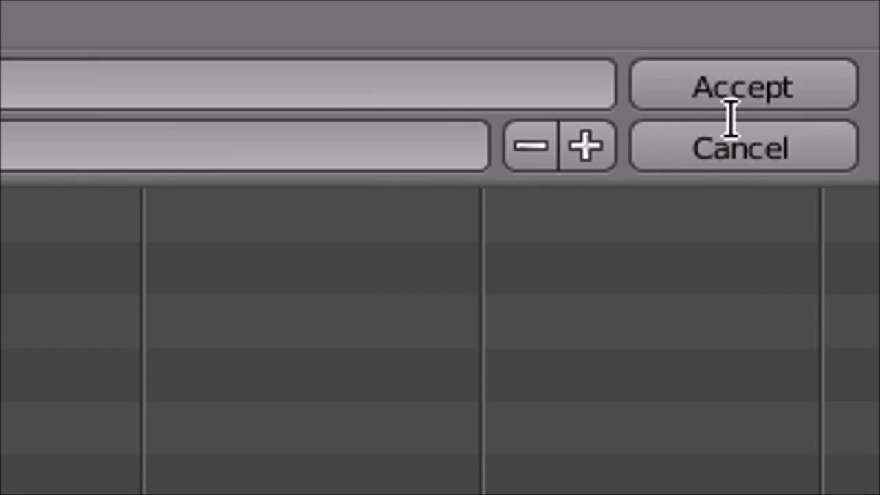
click(855, 43)
scroll(818, 343, down, 5)
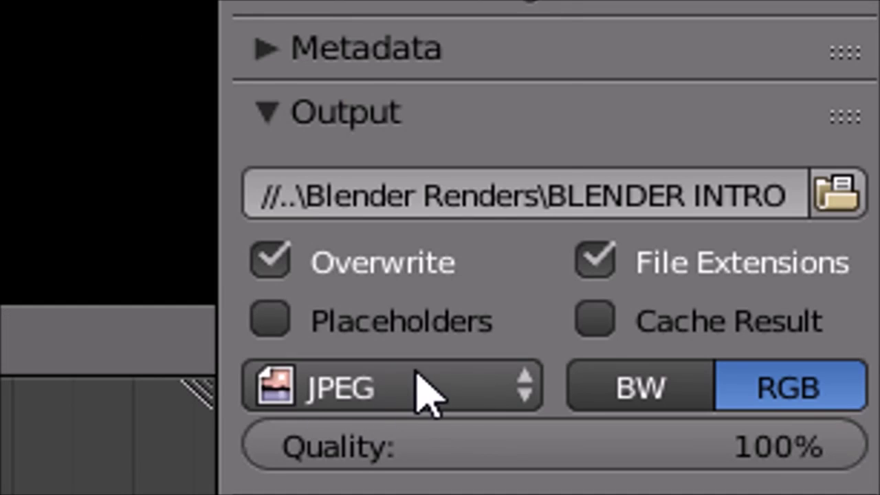
Output MPEG video with MPEG-4 container and MP3 audio, then render the animation.
click(791, 453)
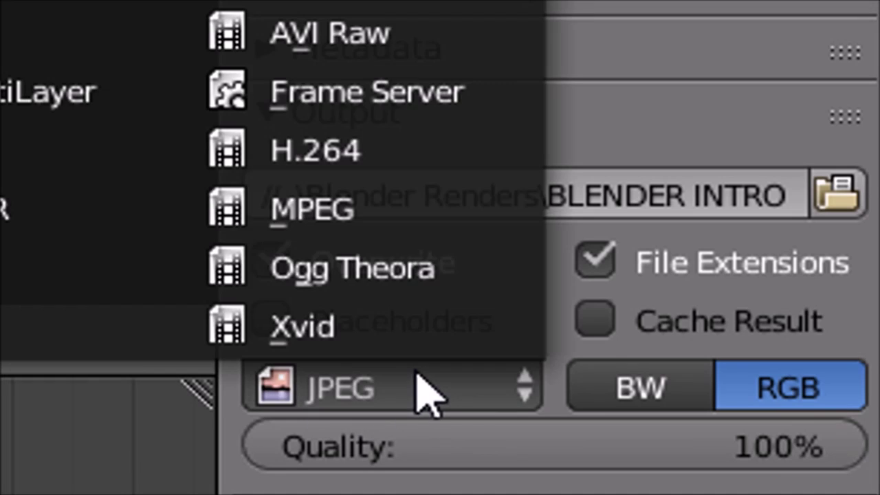
click(385, 208)
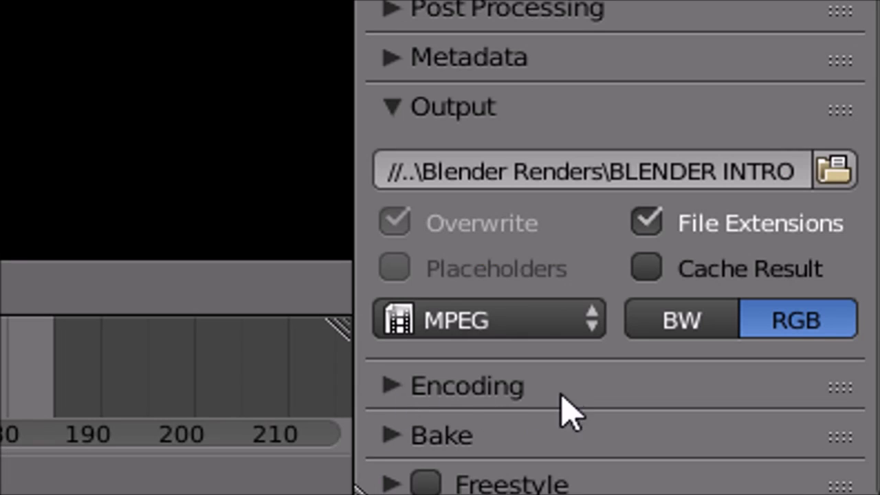
click(760, 468)
scroll(482, 392, down, 5)
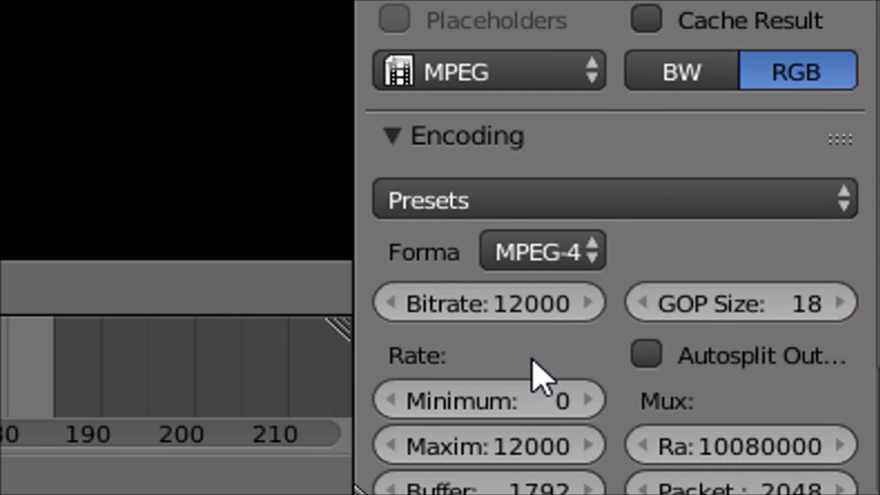
click(554, 252)
click(622, 134)
scroll(649, 241, down, 5)
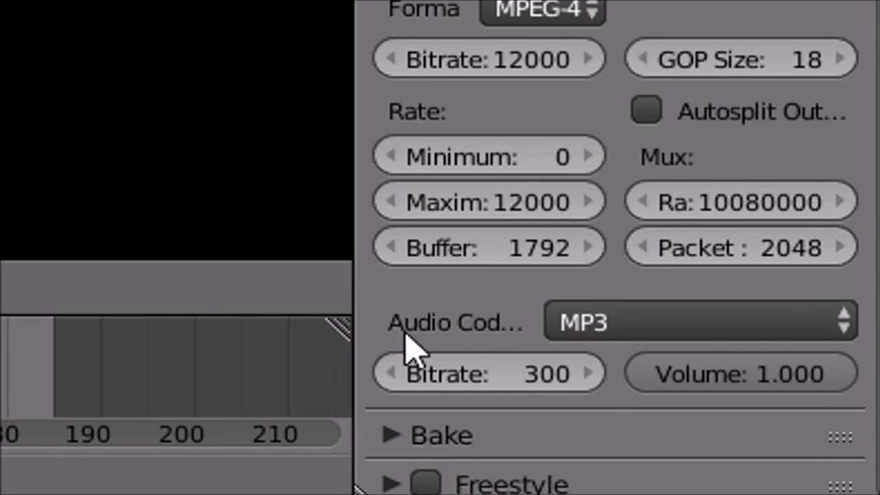
click(638, 328)
click(731, 309)
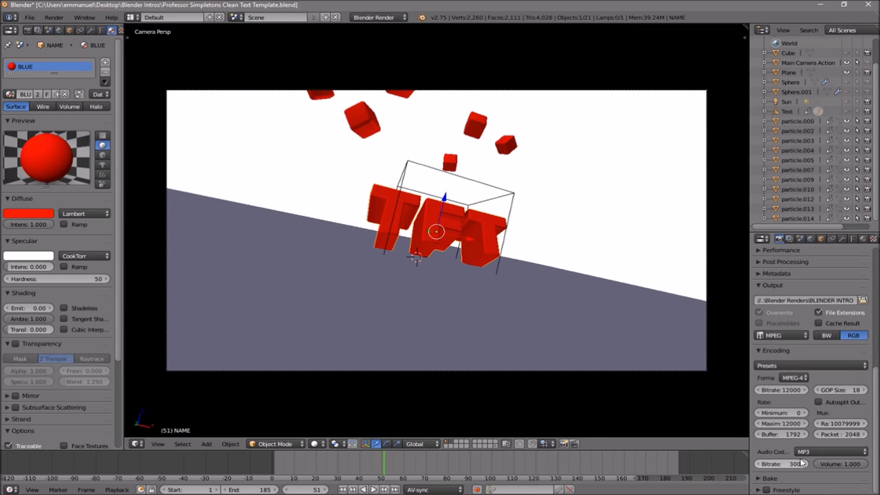
scroll(790, 456, up, 8)
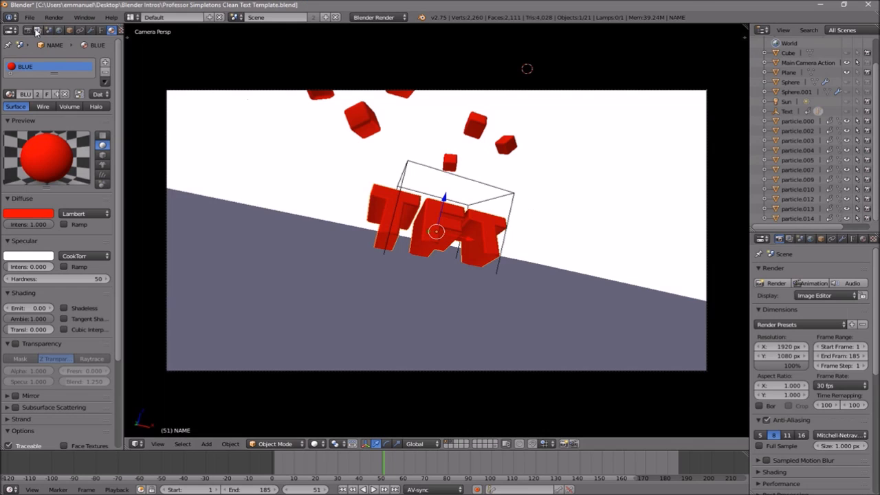
click(53, 7)
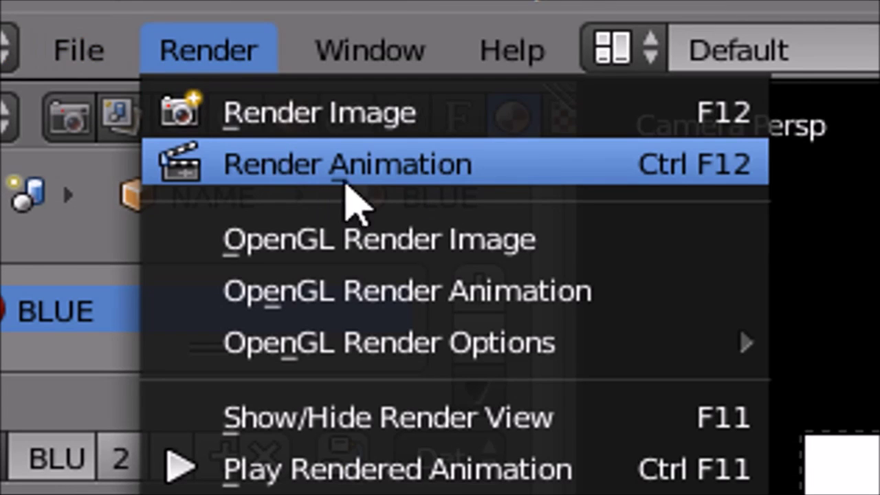
click(320, 175)
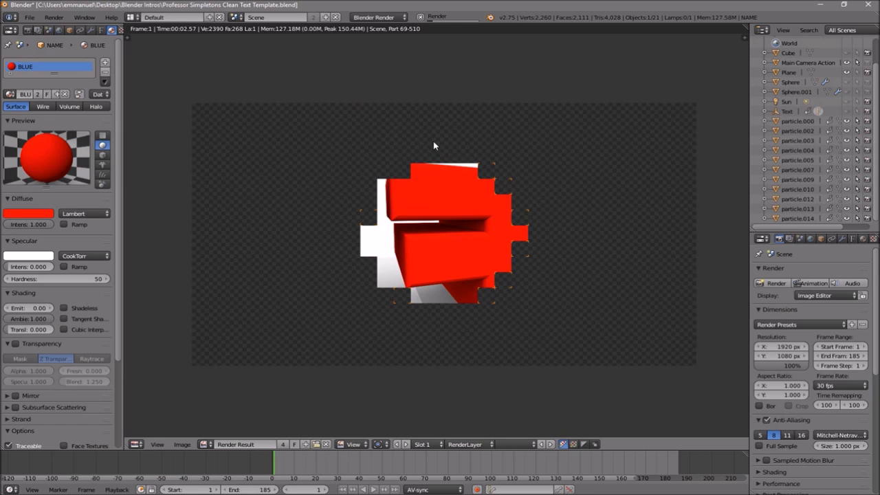